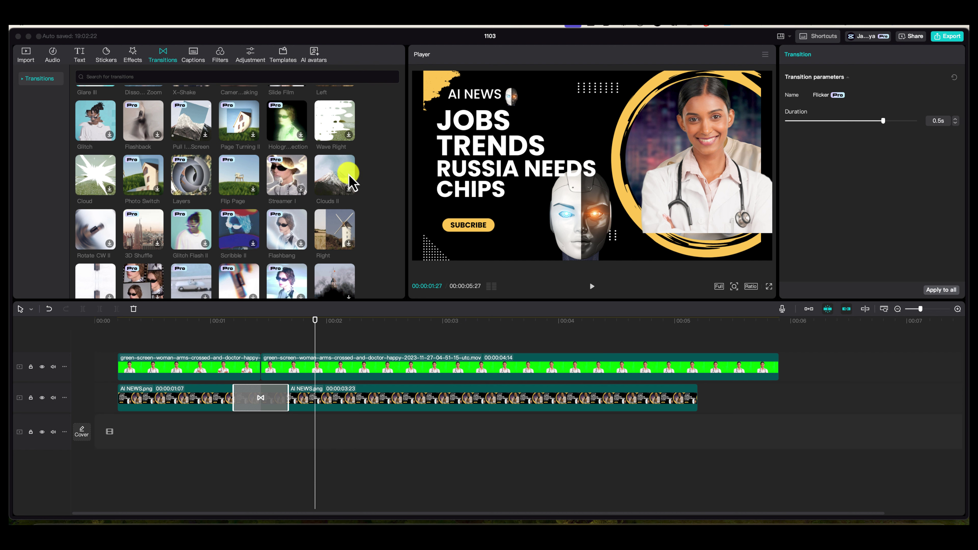
- Switch the media panel back to the imported clips and scrub the timeline to preview
{"action": "left_click", "coordinate": [25, 54]}
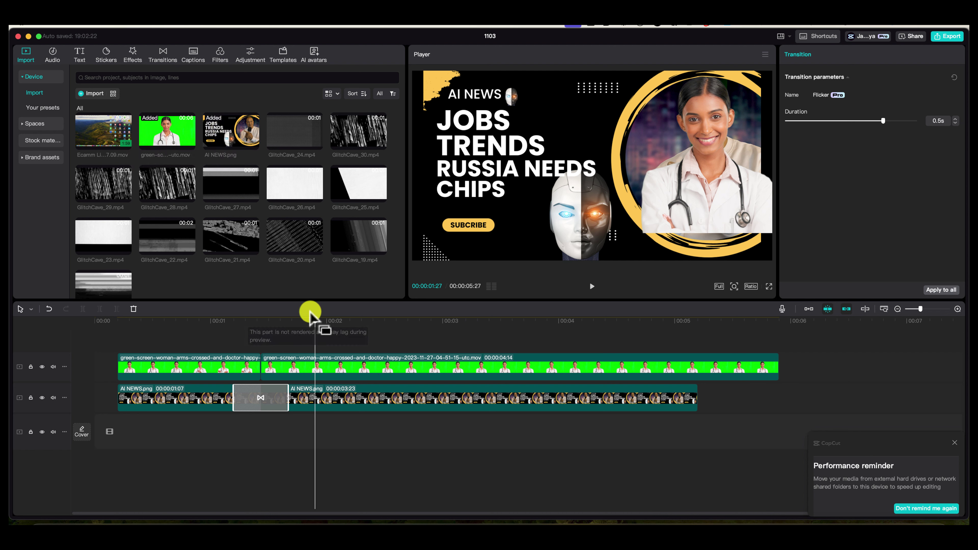
{"action": "left_click_drag", "start_coordinate": [314, 320], "coordinate": [350, 317]}
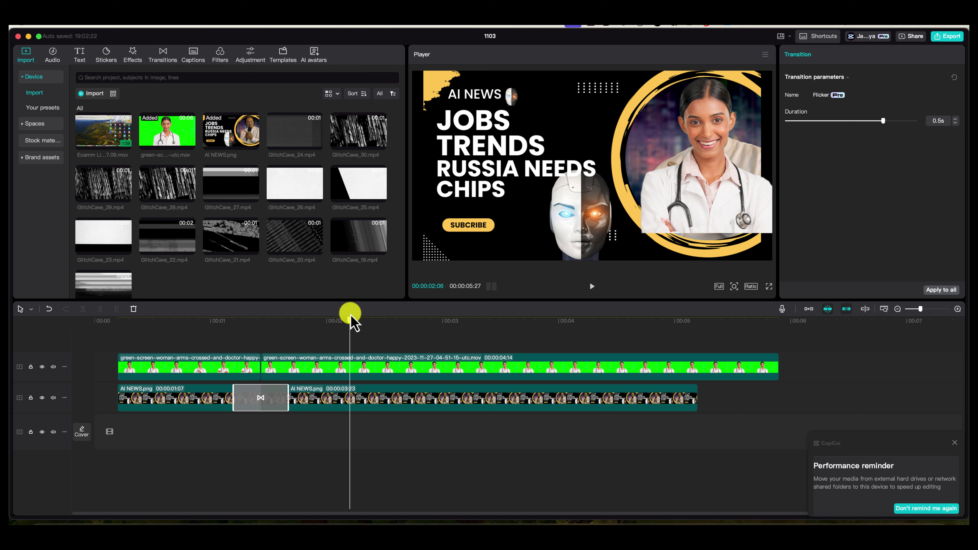
- Delete both AI NEWS.png clips from track 2 and scrub through the remaining doctor footage
{"action": "left_click", "coordinate": [393, 403]}
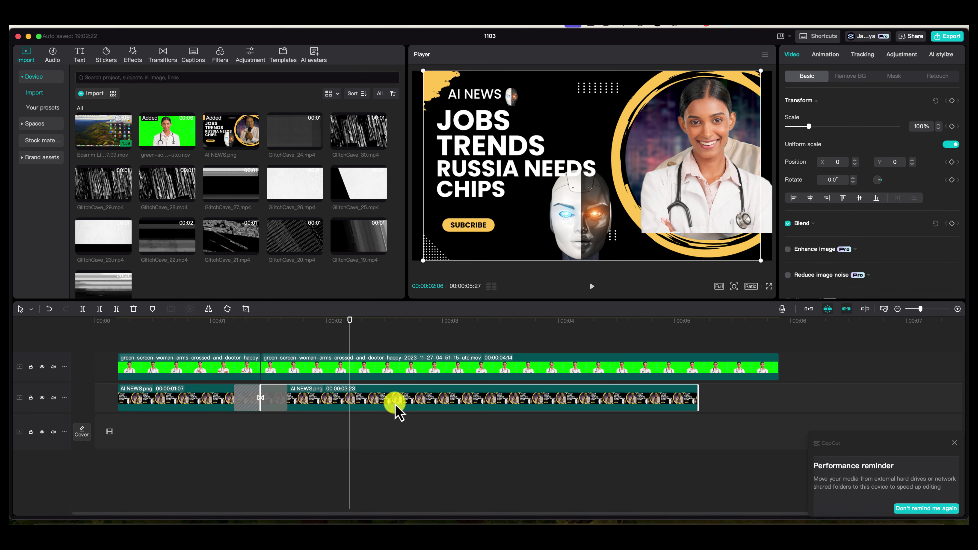
{"action": "left_click_drag", "start_coordinate": [411, 429], "coordinate": [204, 406]}
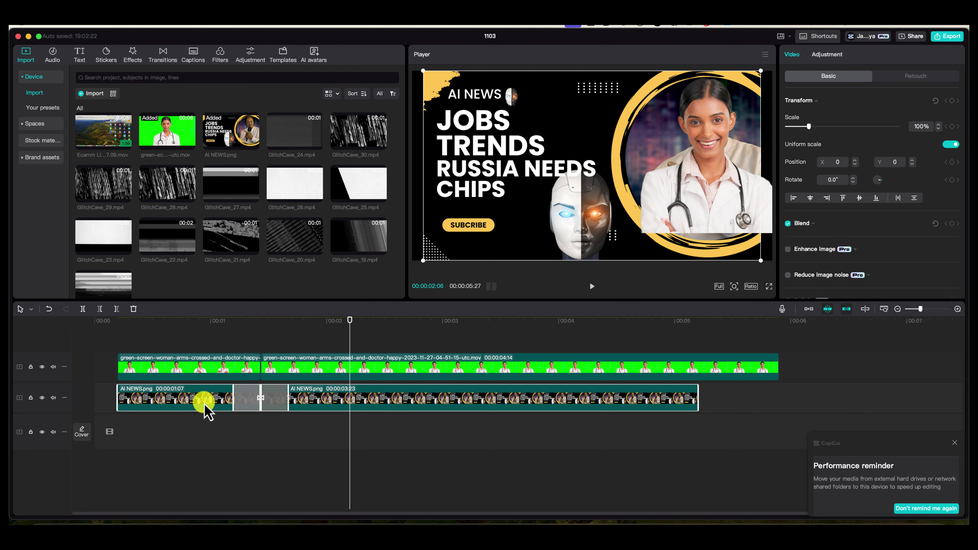
{"action": "key", "text": "Delete"}
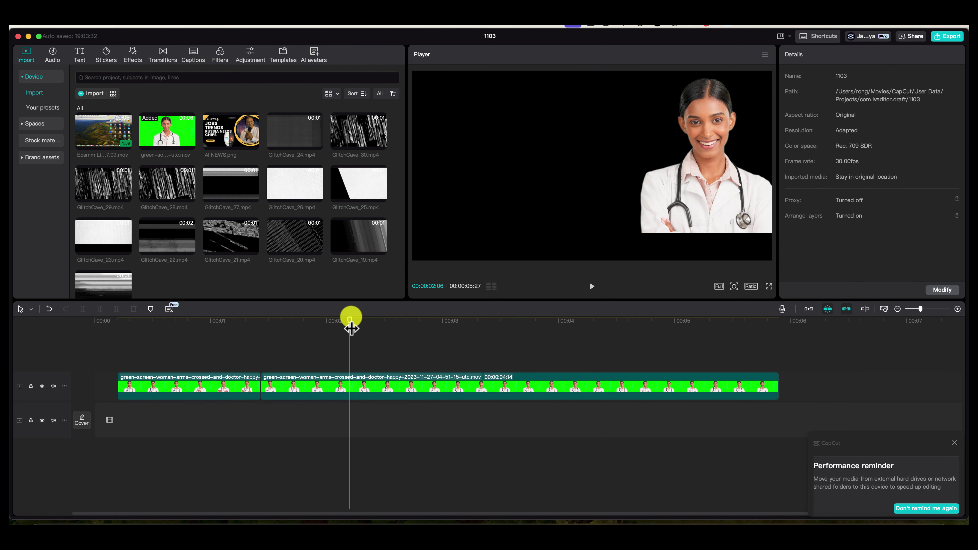
{"action": "left_click_drag", "start_coordinate": [351, 328], "coordinate": [451, 336]}
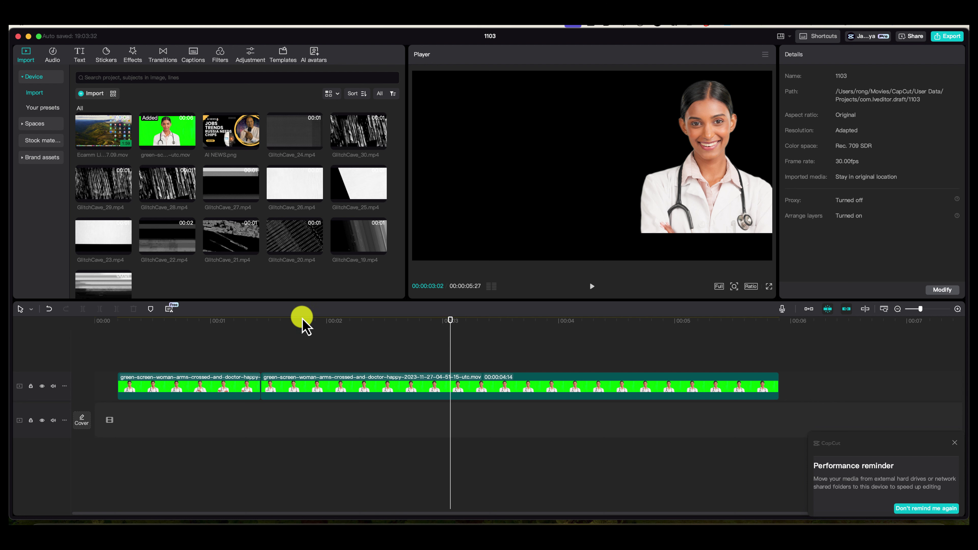
- Split the green-screen doctor clip at 00:02:15 and butt the pieces together with no gap
{"action": "left_click", "coordinate": [384, 322]}
{"action": "left_click", "coordinate": [389, 380]}
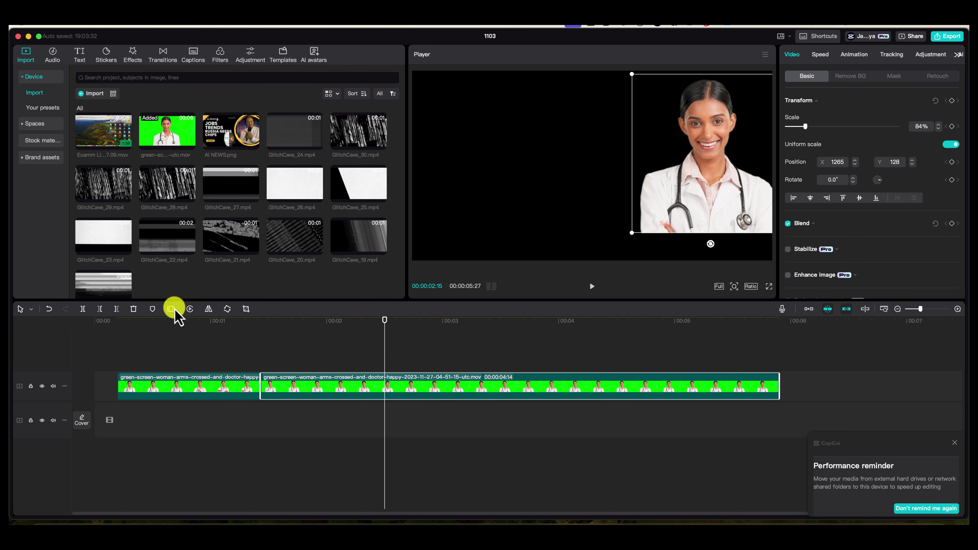
{"action": "left_click", "coordinate": [85, 316]}
{"action": "left_click_drag", "start_coordinate": [432, 387], "coordinate": [455, 378]}
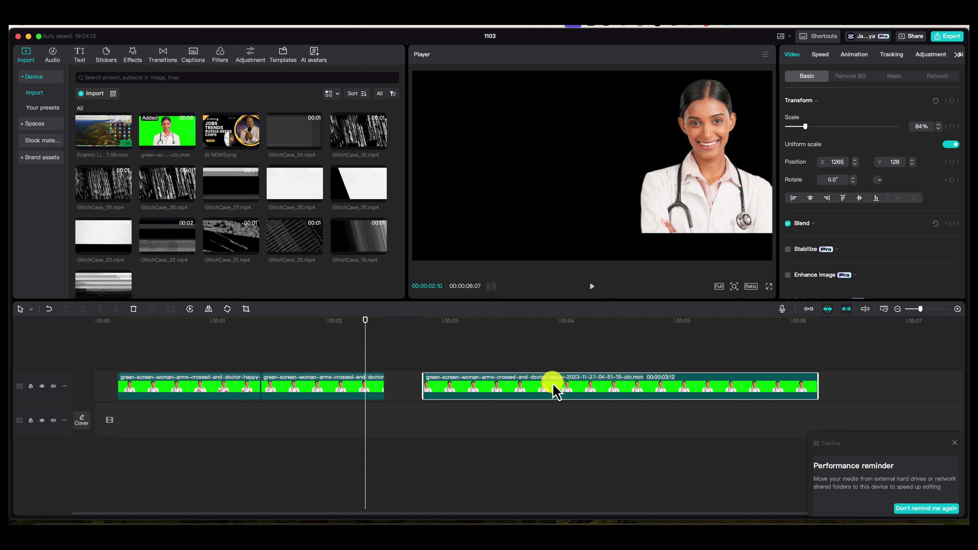
{"action": "left_click_drag", "start_coordinate": [553, 384], "coordinate": [517, 387]}
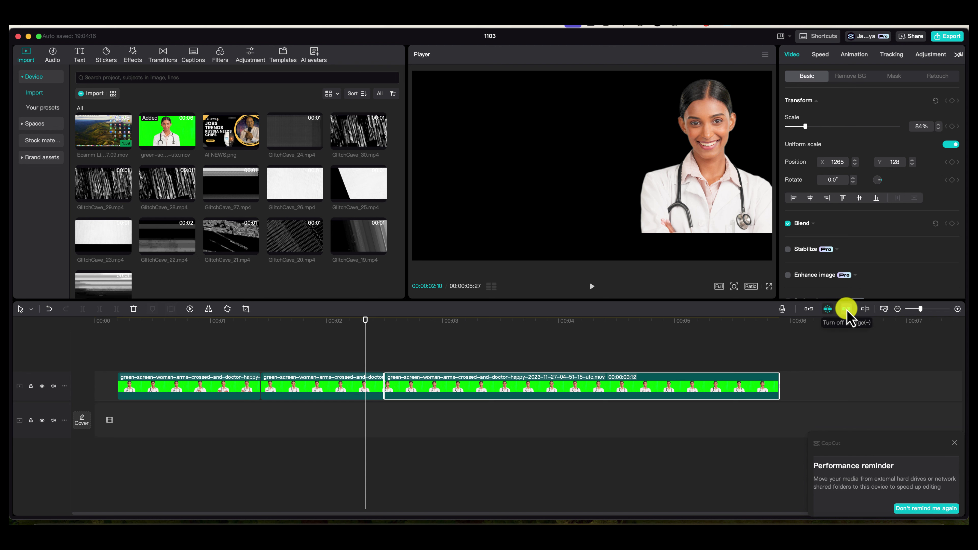
{"action": "mouse_move", "coordinate": [512, 395]}
{"action": "left_mouse_down"}
{"action": "mouse_move", "coordinate": [509, 388]}
{"action": "mouse_move", "coordinate": [503, 395]}
{"action": "left_mouse_up"}
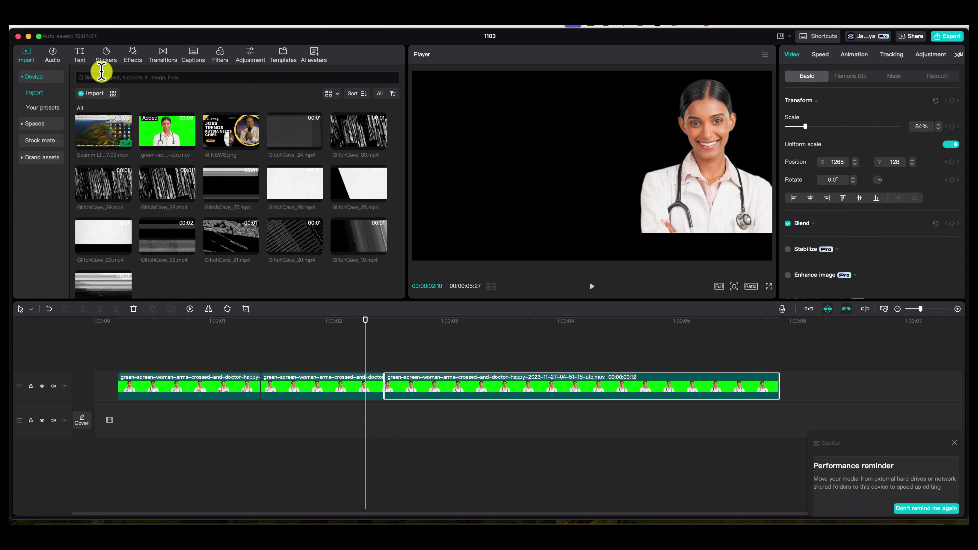
- Open the Transitions library and scroll the grid to the Favorites section
{"action": "left_click", "coordinate": [164, 54]}
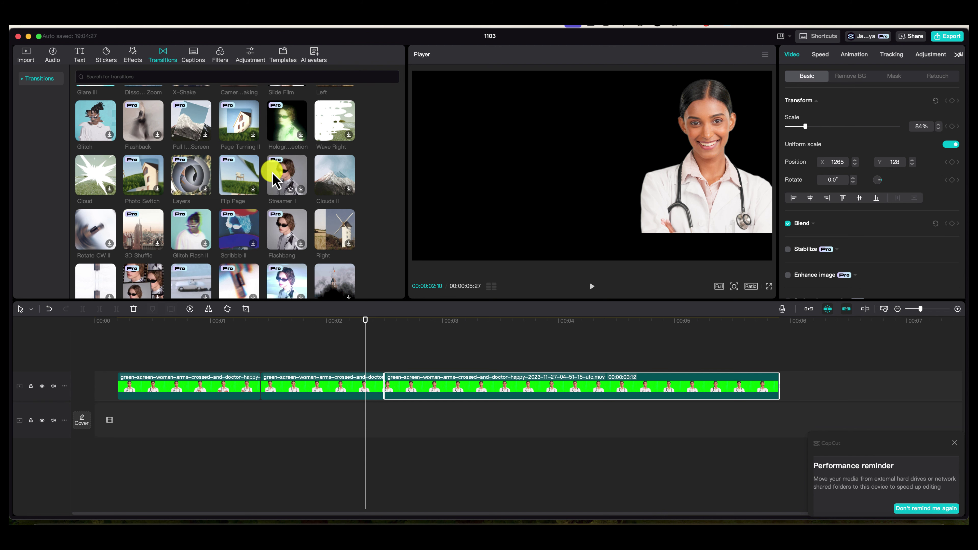
{"action": "scroll", "coordinate": [106, 146], "scroll_direction": "up", "scroll_amount": 3}
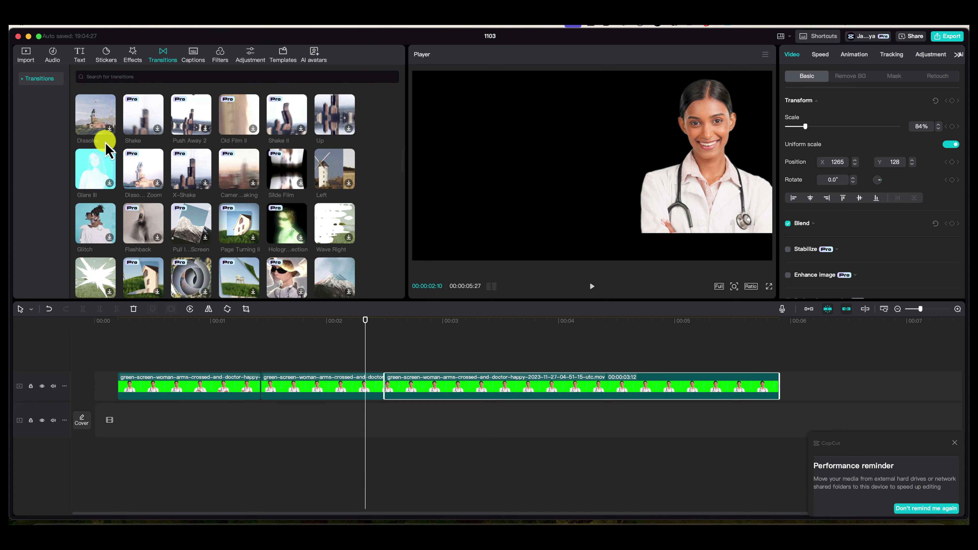
{"action": "scroll", "coordinate": [108, 150], "scroll_direction": "up", "scroll_amount": 3}
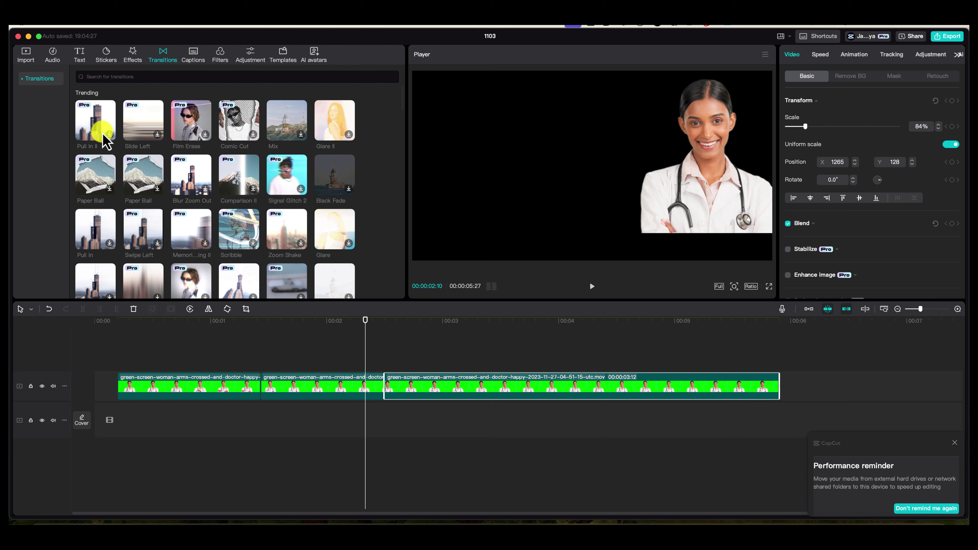
{"action": "scroll", "coordinate": [83, 98], "scroll_direction": "down", "scroll_amount": 10}
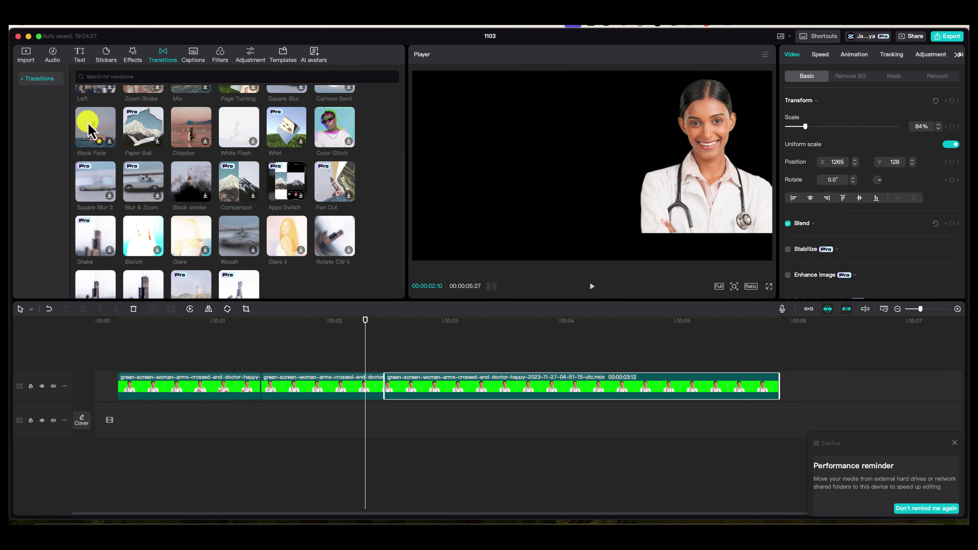
{"action": "scroll", "coordinate": [90, 122], "scroll_direction": "up", "scroll_amount": 3}
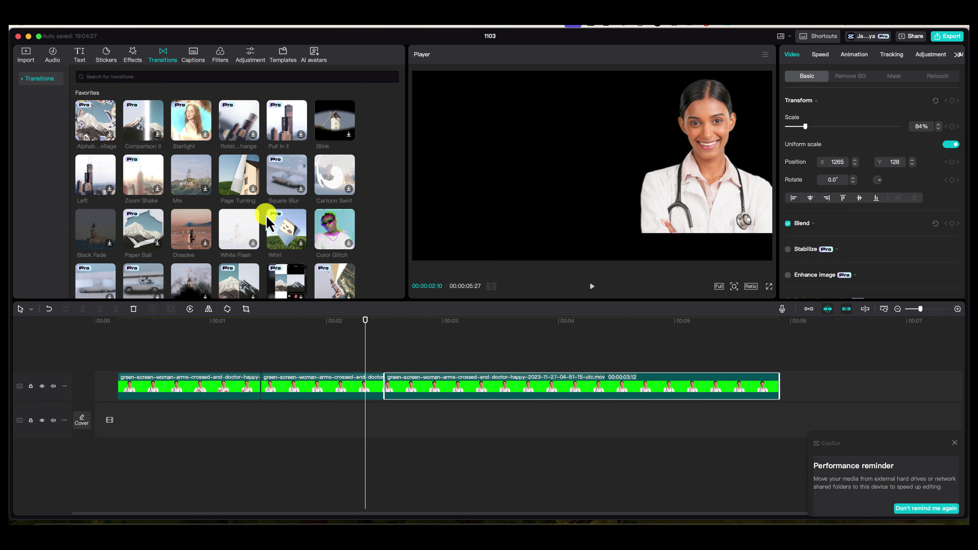
{"action": "scroll", "coordinate": [265, 216], "scroll_direction": "down", "scroll_amount": 1}
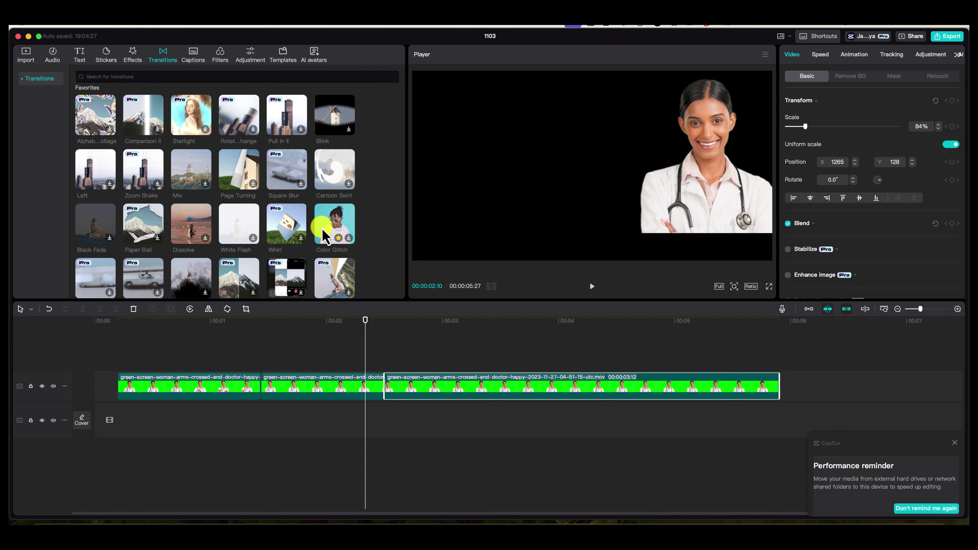
{"action": "scroll", "coordinate": [277, 233], "scroll_direction": "down", "scroll_amount": 5}
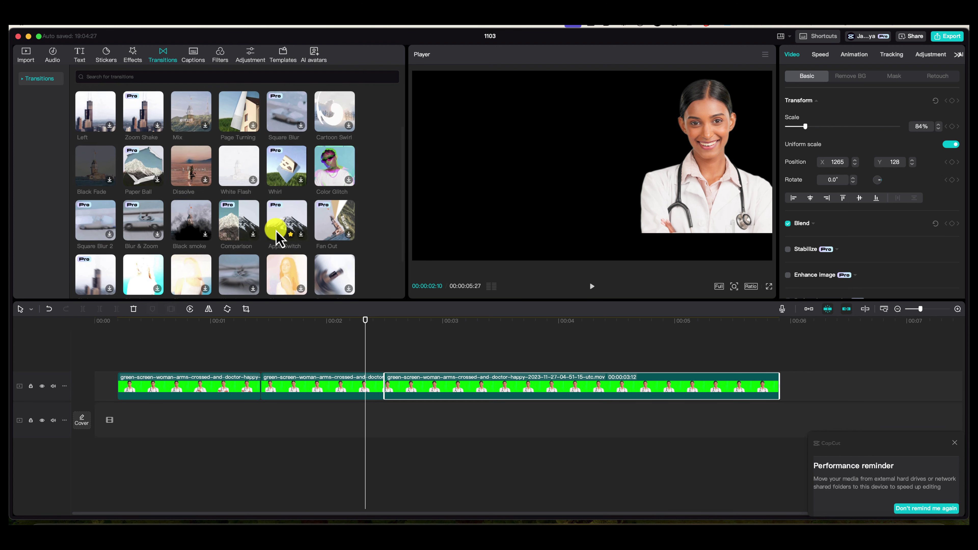
{"action": "scroll", "coordinate": [277, 231], "scroll_direction": "down", "scroll_amount": 1}
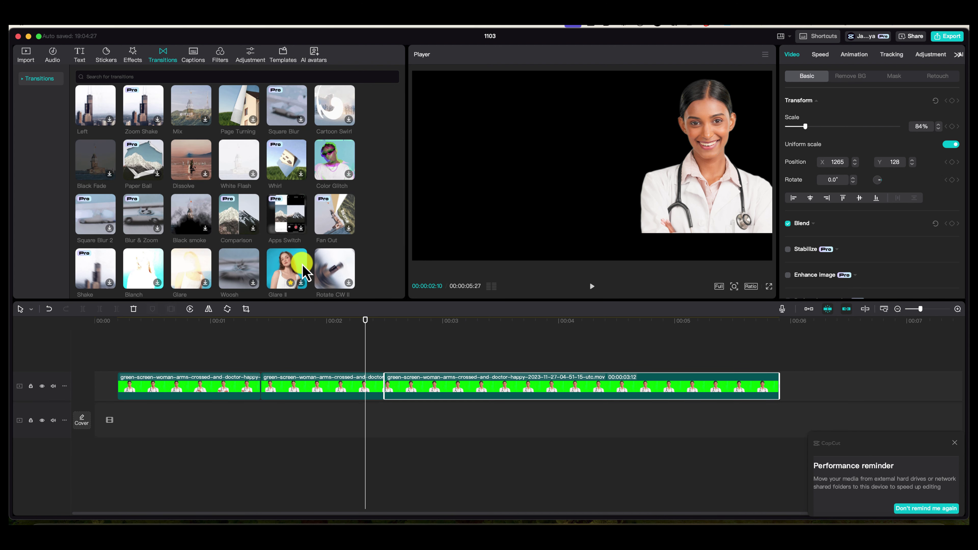
{"action": "scroll", "coordinate": [279, 271], "scroll_direction": "up", "scroll_amount": 5}
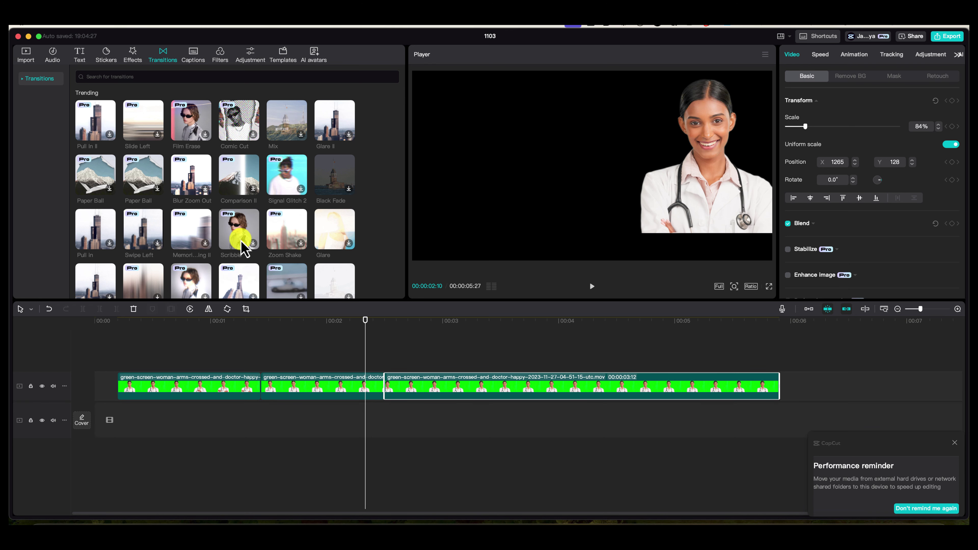
{"action": "scroll", "coordinate": [269, 193], "scroll_direction": "down", "scroll_amount": 10}
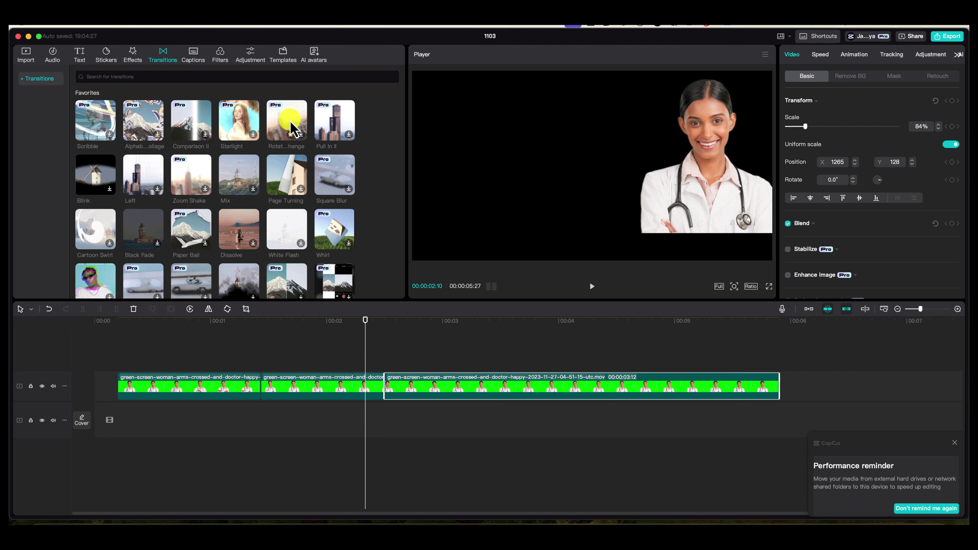
- Drop the Rotate & Change transition between doctor clips 2 and 3 and review the frames
{"action": "left_click", "coordinate": [284, 111]}
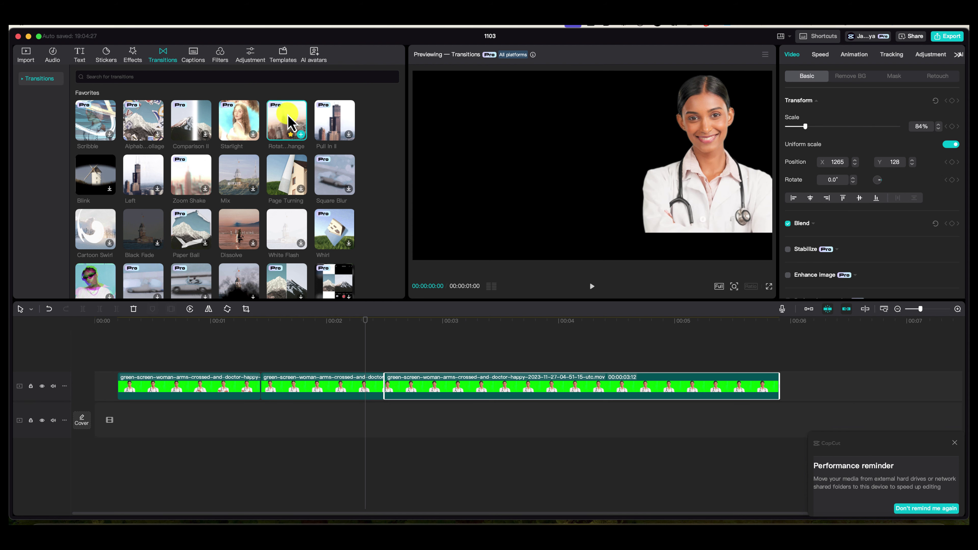
{"action": "mouse_move", "coordinate": [288, 124]}
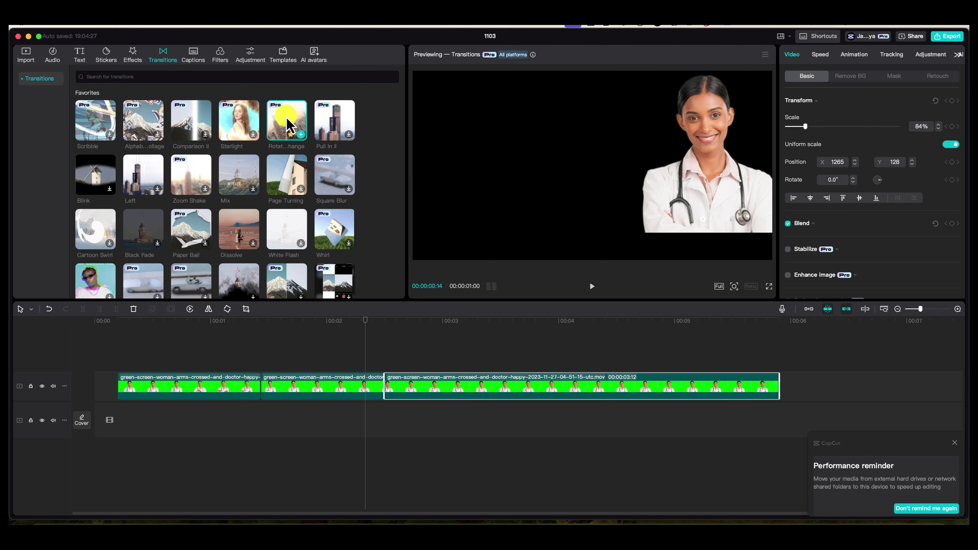
{"action": "left_click_drag", "start_coordinate": [289, 124], "coordinate": [371, 388]}
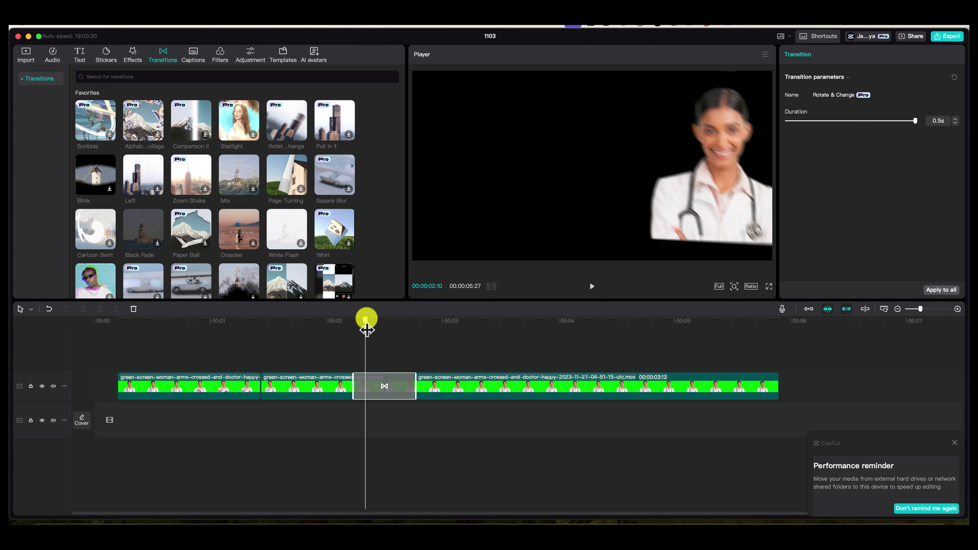
{"action": "left_click_drag", "start_coordinate": [364, 329], "coordinate": [334, 331]}
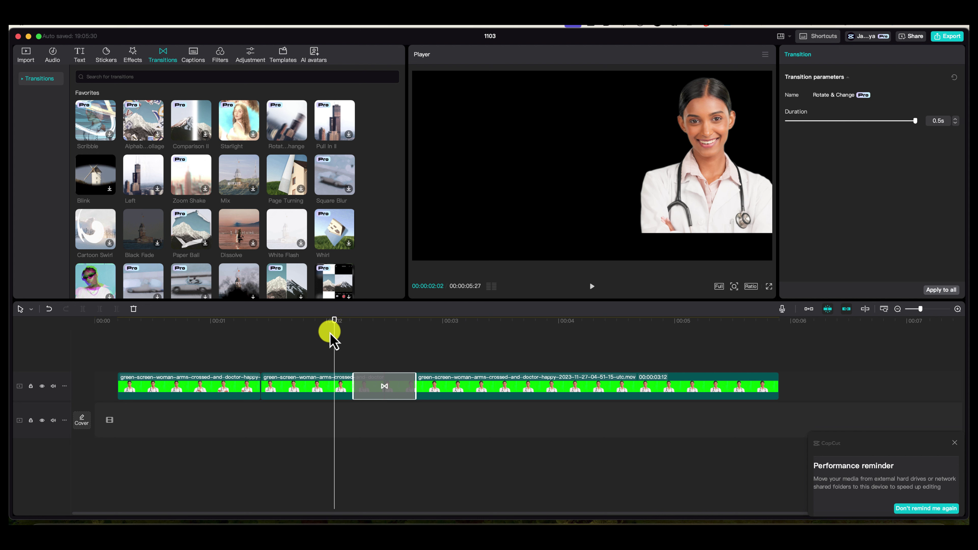
- Play through the Rotate & Change transition frame by frame, then delete it from the timeline
{"action": "left_click_drag", "start_coordinate": [328, 349], "coordinate": [327, 328]}
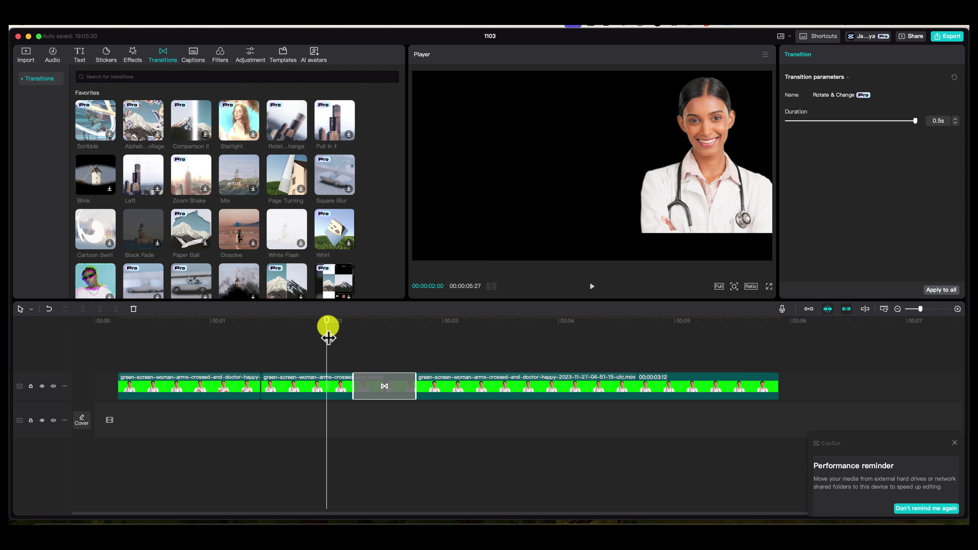
{"action": "key", "text": "space"}
{"action": "mouse_move", "coordinate": [391, 330]}
{"action": "left_mouse_down"}
{"action": "mouse_move", "coordinate": [456, 322]}
{"action": "mouse_move", "coordinate": [380, 339]}
{"action": "left_mouse_up"}
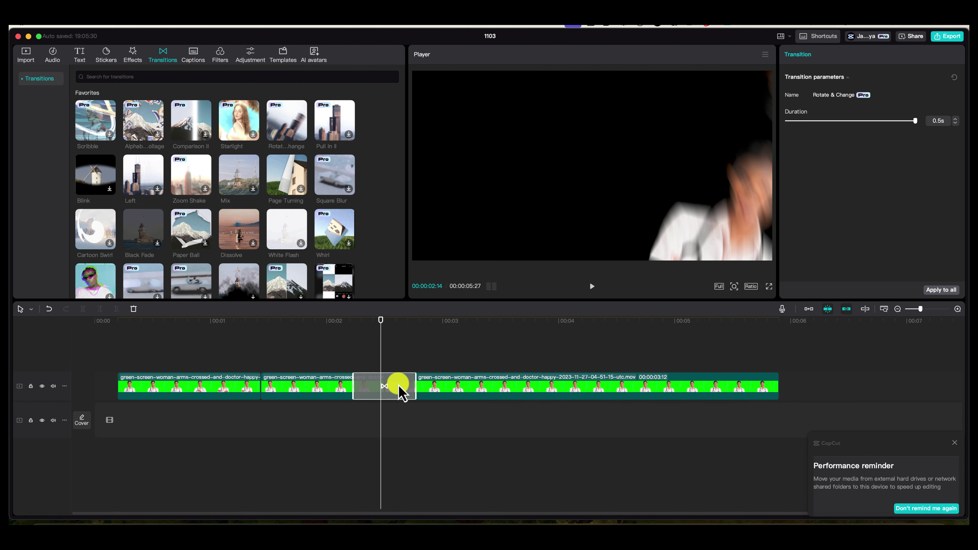
{"action": "left_click", "coordinate": [400, 365]}
{"action": "left_click", "coordinate": [400, 383]}
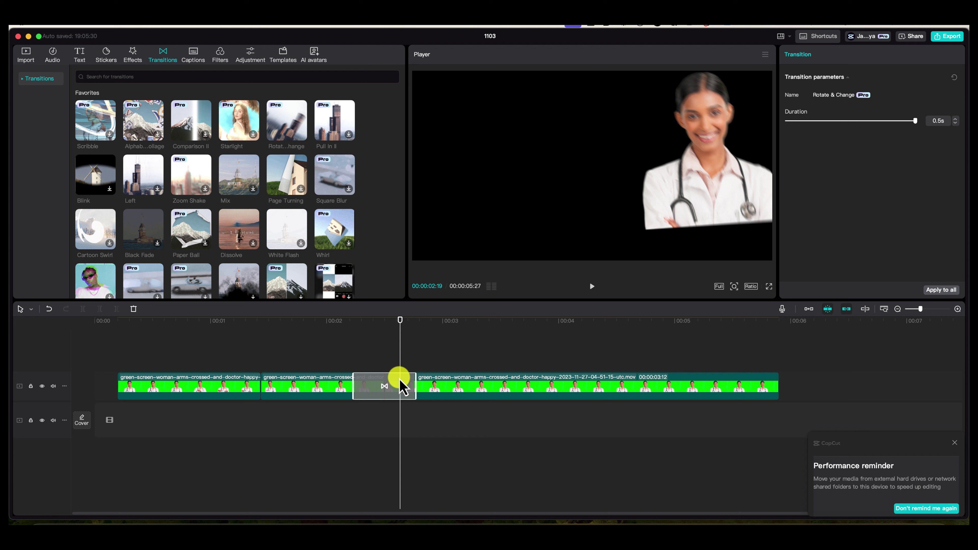
{"action": "left_click", "coordinate": [387, 366]}
{"action": "left_click", "coordinate": [402, 385]}
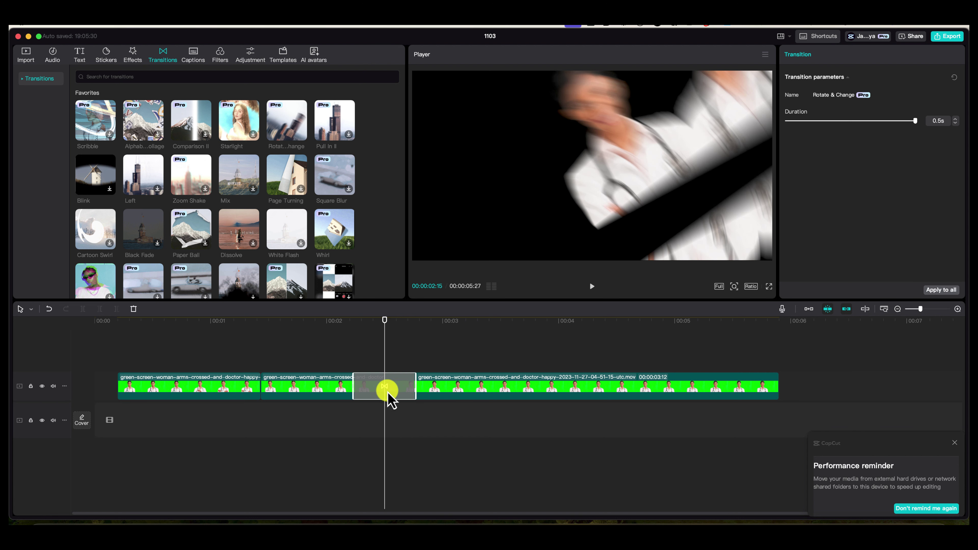
{"action": "key", "text": "Delete"}
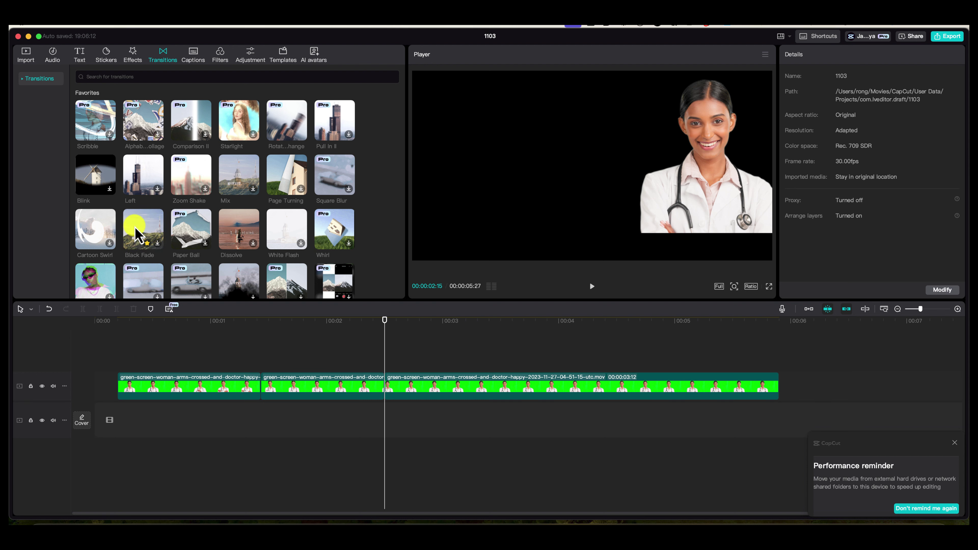
- Place Black Fade between doctor clips 2 and 3, set its duration to 0.5 s, and review it
{"action": "left_click_drag", "start_coordinate": [137, 231], "coordinate": [370, 388]}
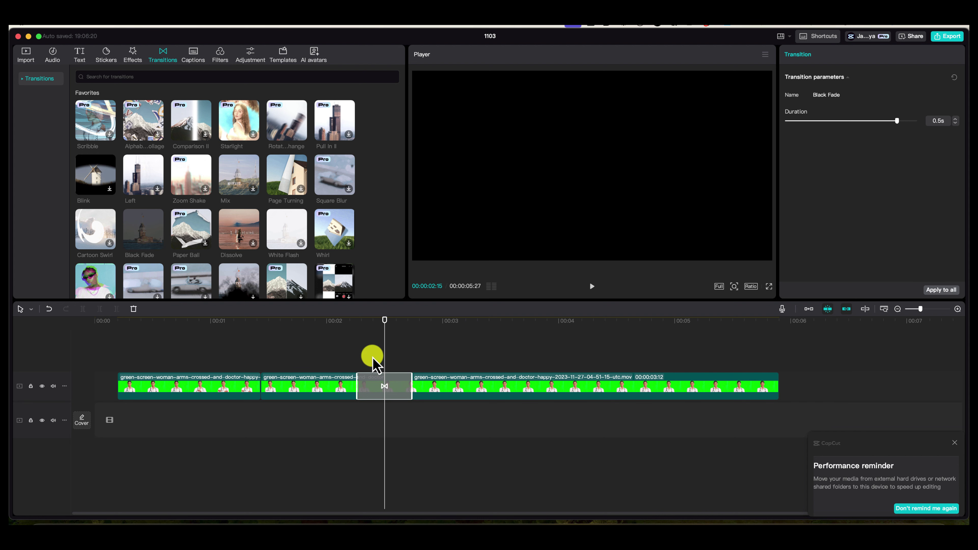
{"action": "left_click_drag", "start_coordinate": [385, 319], "coordinate": [358, 326]}
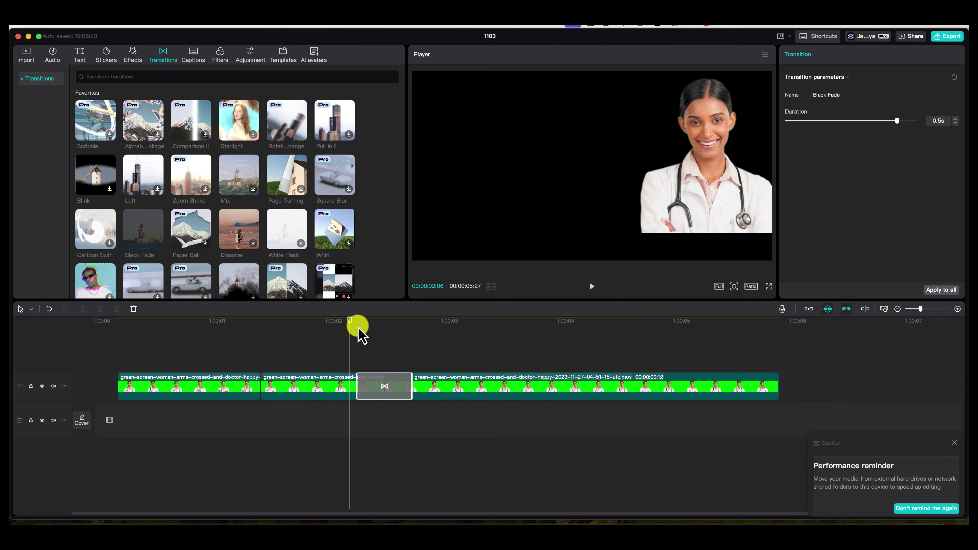
{"action": "left_click_drag", "start_coordinate": [412, 387], "coordinate": [414, 386]}
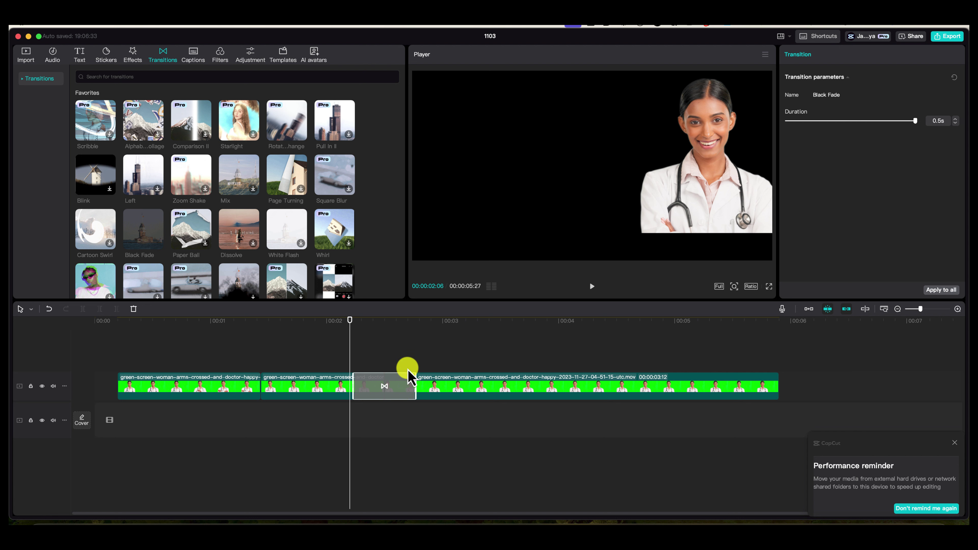
{"action": "left_click_drag", "start_coordinate": [411, 382], "coordinate": [442, 379]}
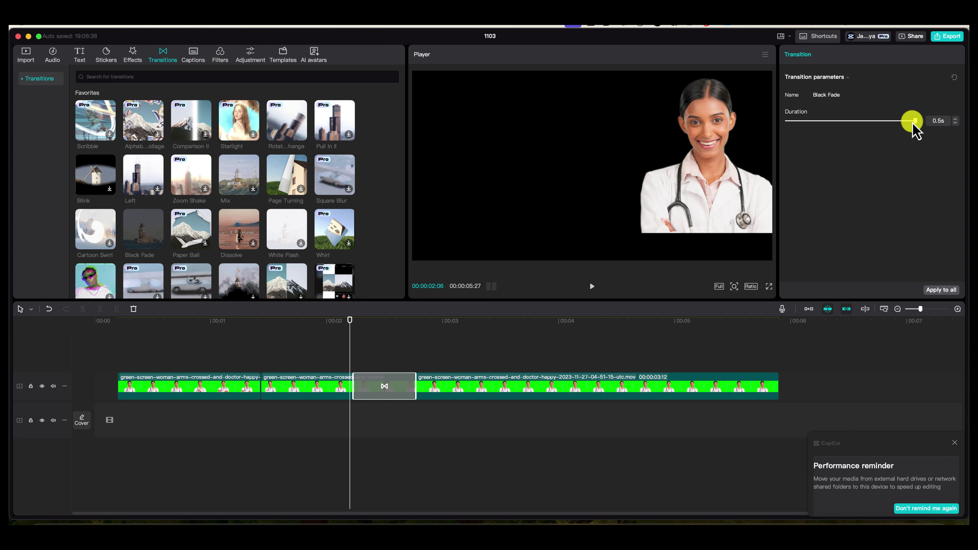
{"action": "mouse_move", "coordinate": [913, 126]}
{"action": "left_mouse_down"}
{"action": "mouse_move", "coordinate": [797, 129]}
{"action": "mouse_move", "coordinate": [917, 131]}
{"action": "left_mouse_up"}
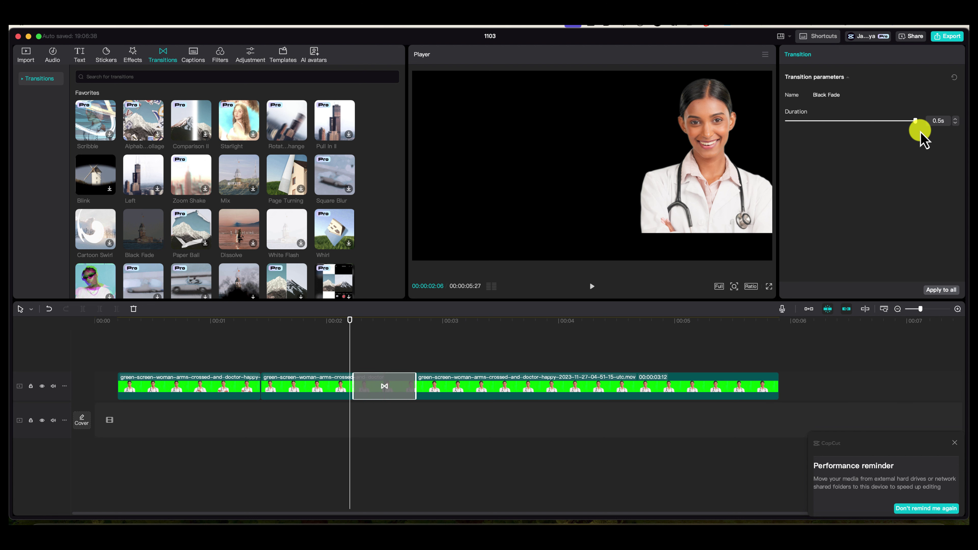
{"action": "left_click_drag", "start_coordinate": [346, 324], "coordinate": [450, 319]}
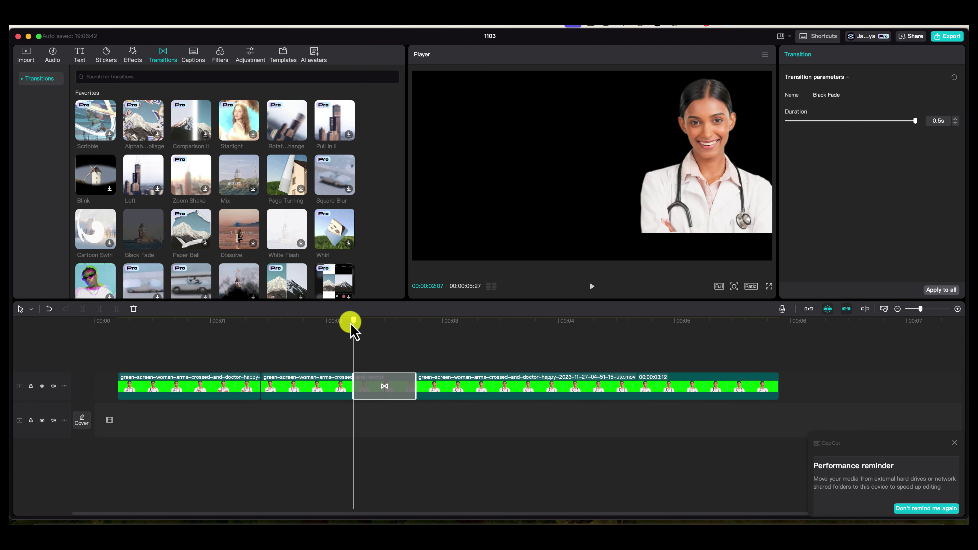